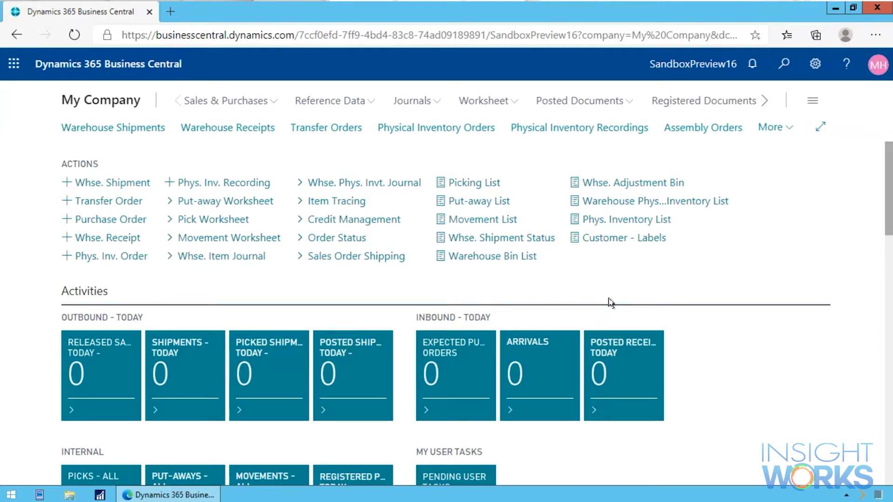
- Search Tell Me for 'insight pr' and open the Insight Works PrintNode Setup page
key(alt+q)
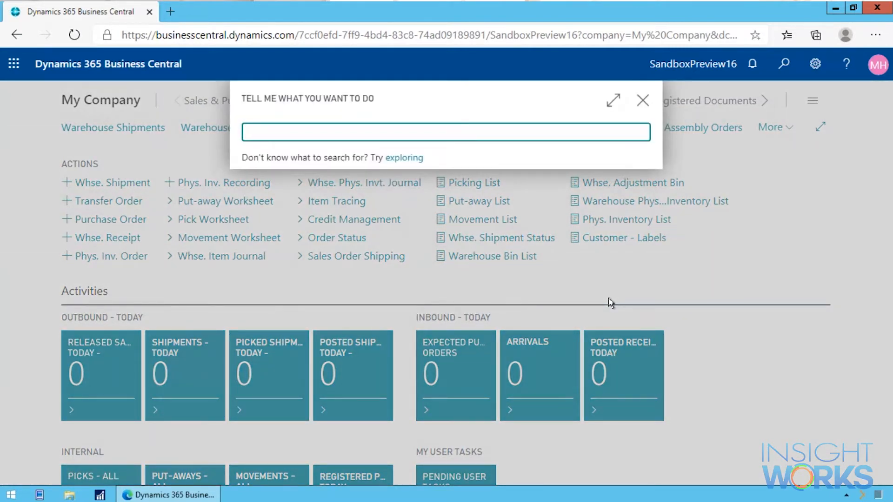
text(insight pr)
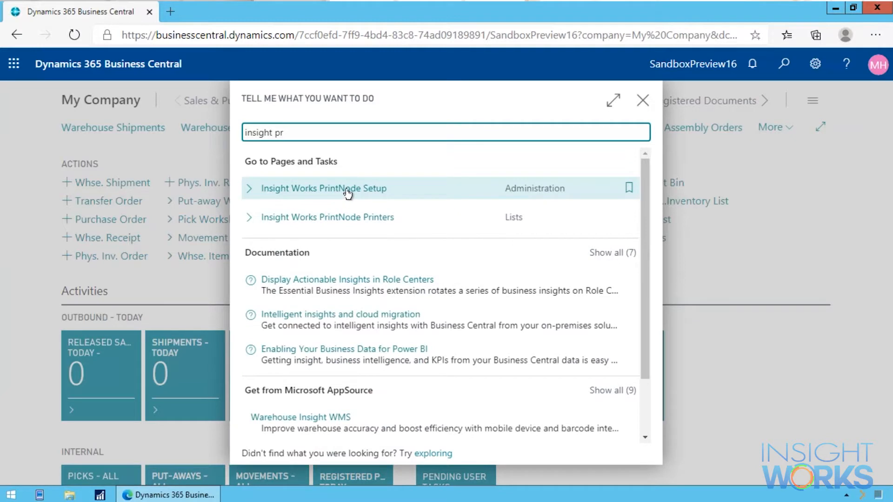
click(348, 191)
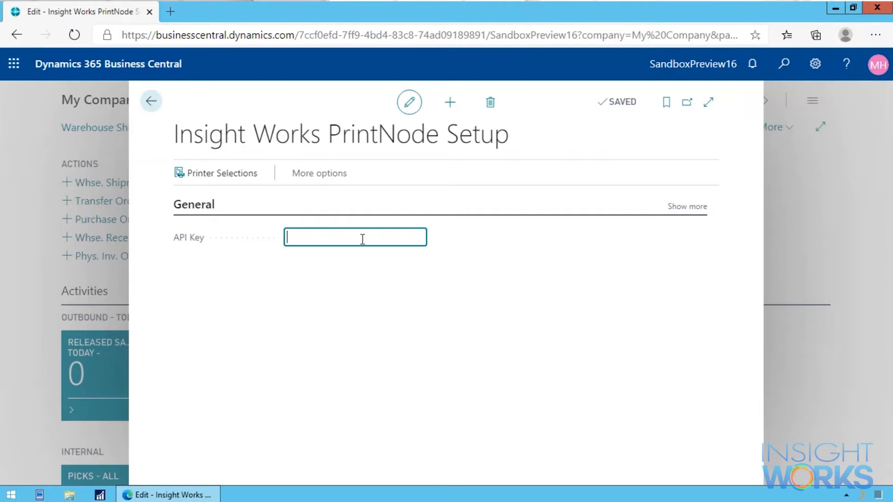
- Paste the PrintNode API key, save the setup, and accept setting up the connected printers
key(ctrl+v)
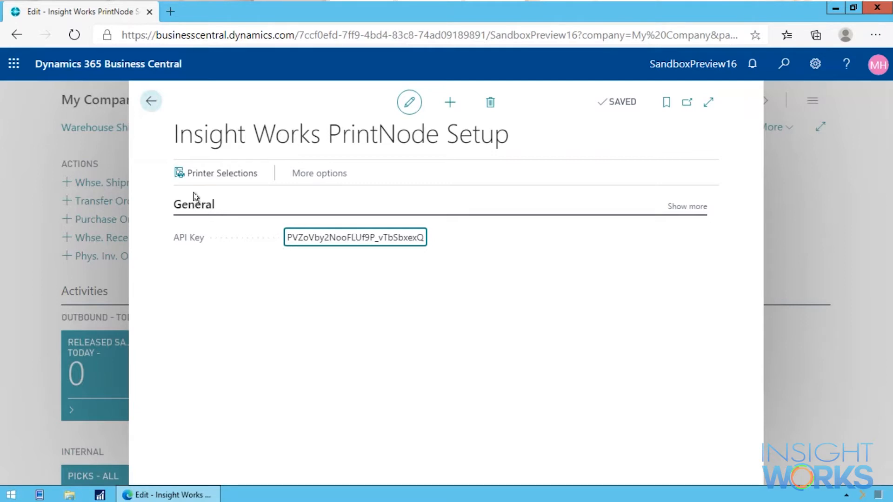
click(153, 103)
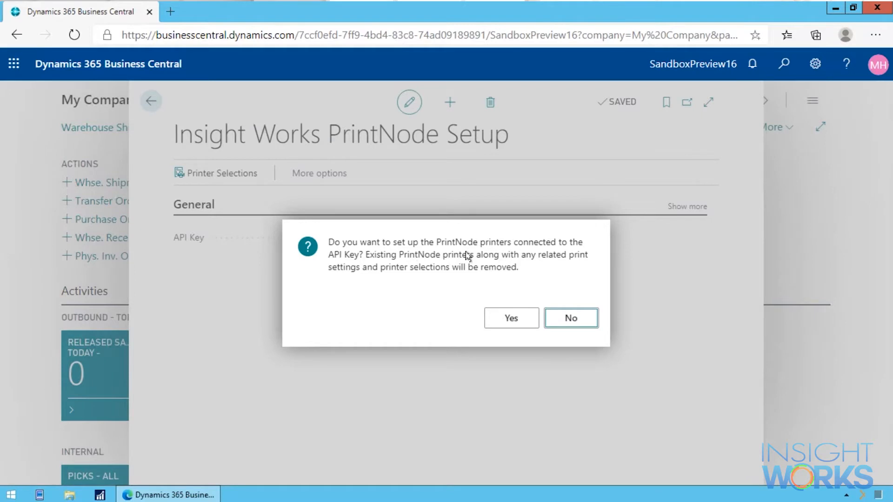
click(506, 315)
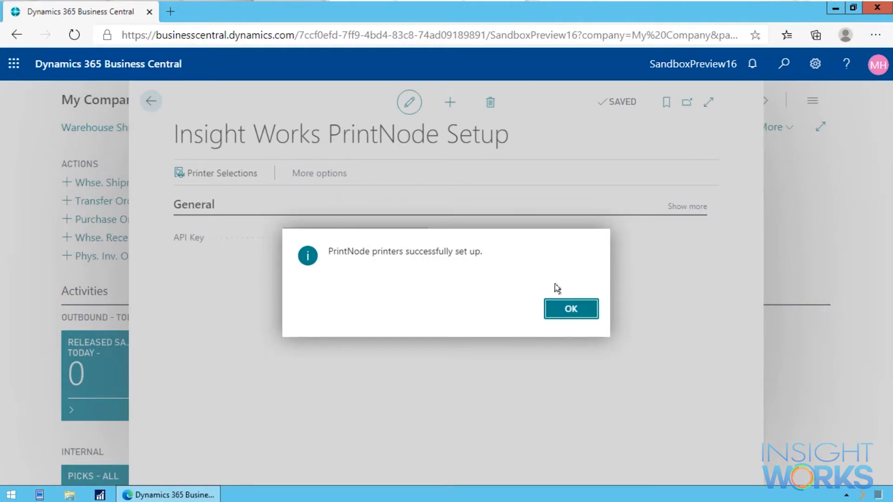
click(570, 311)
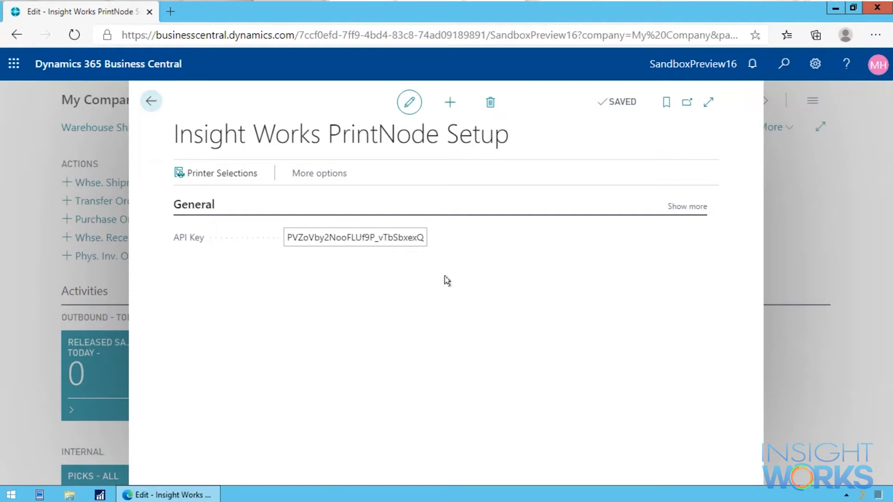
- In Printer Selections, route report 1305 Sales - Confirmation for the current user to Showroom 1 Invoice
click(228, 177)
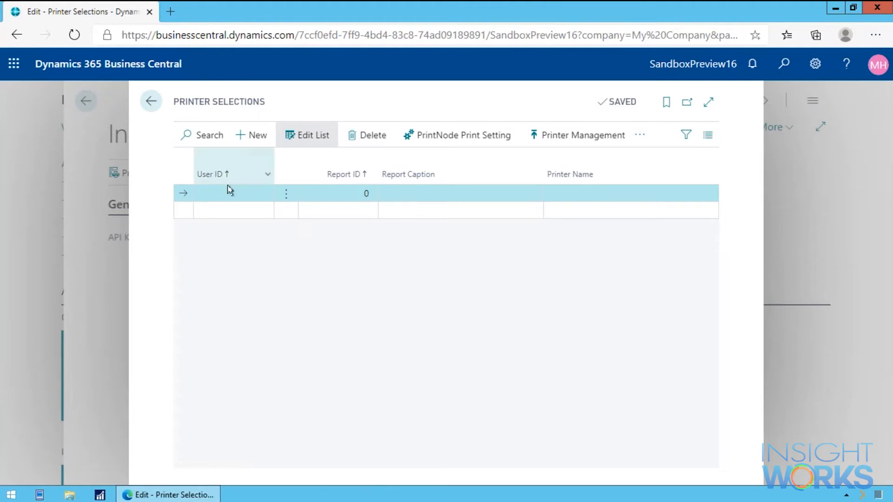
click(248, 187)
text(mhamblin)
key(Tab)
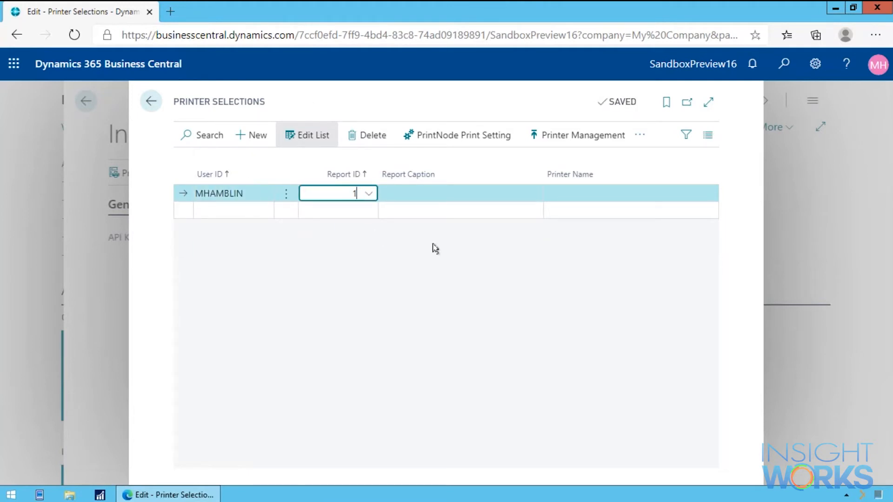
key(Tab)
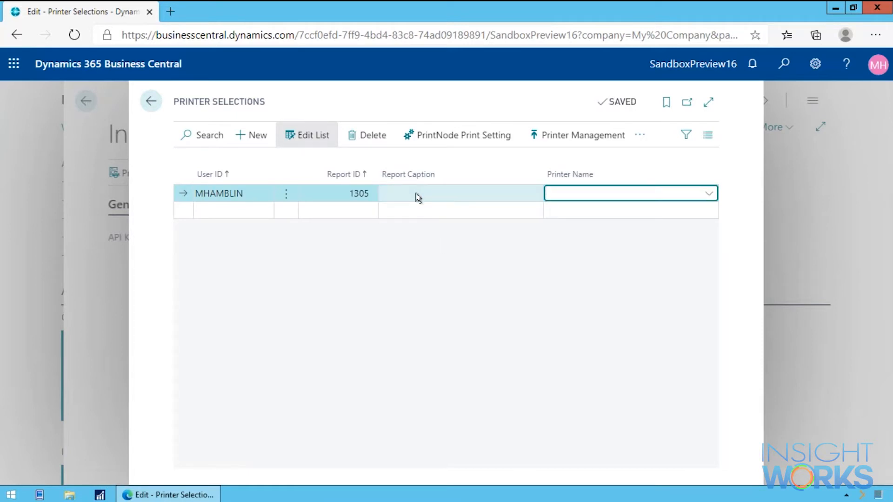
click(358, 194)
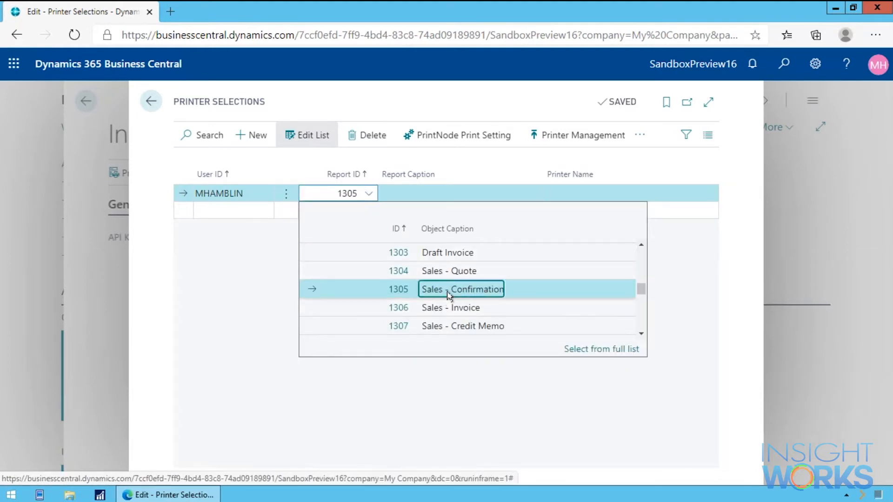
click(449, 292)
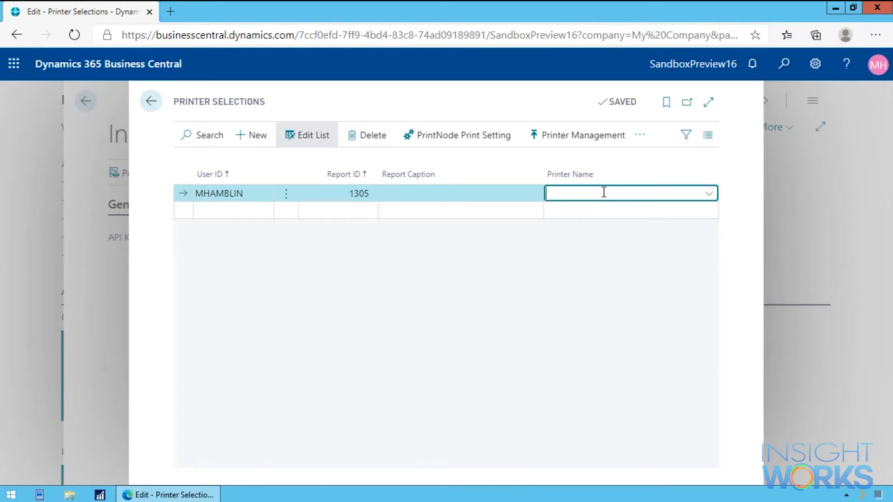
click(709, 195)
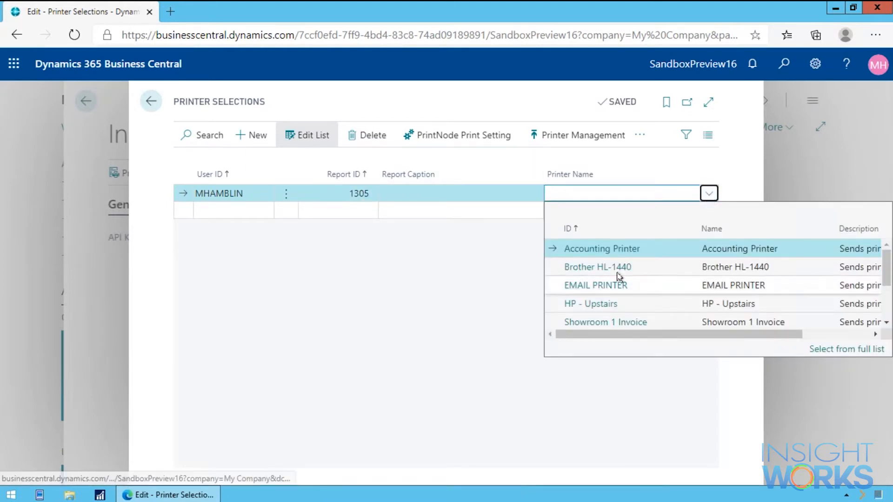
click(600, 322)
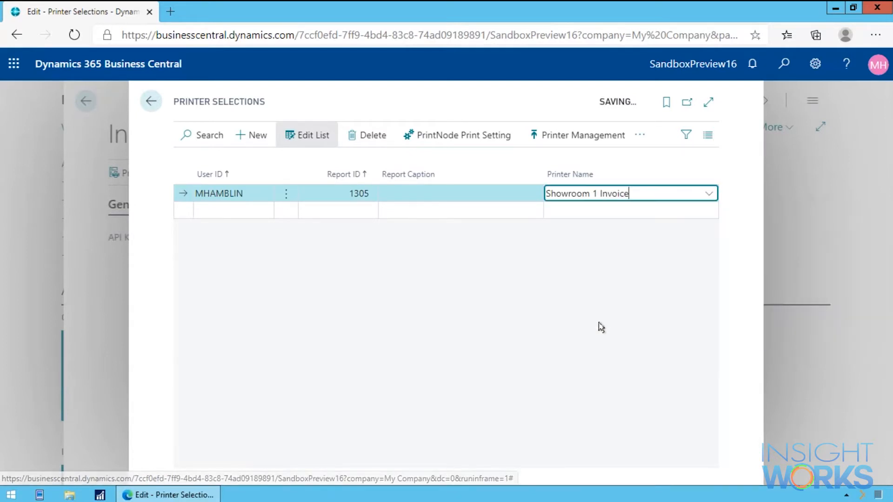
click(339, 215)
- Confirm the first selection's rename and enter report ID 1074 on the new row
click(508, 309)
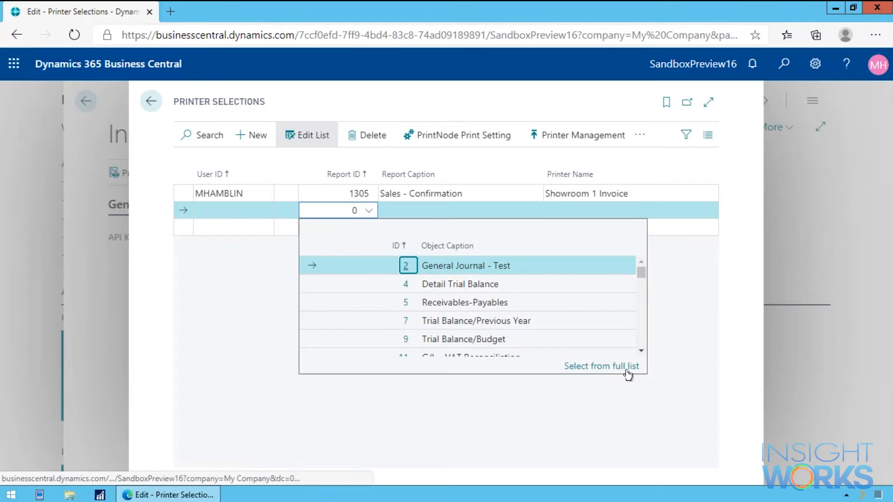
scroll(493, 335, down, 4)
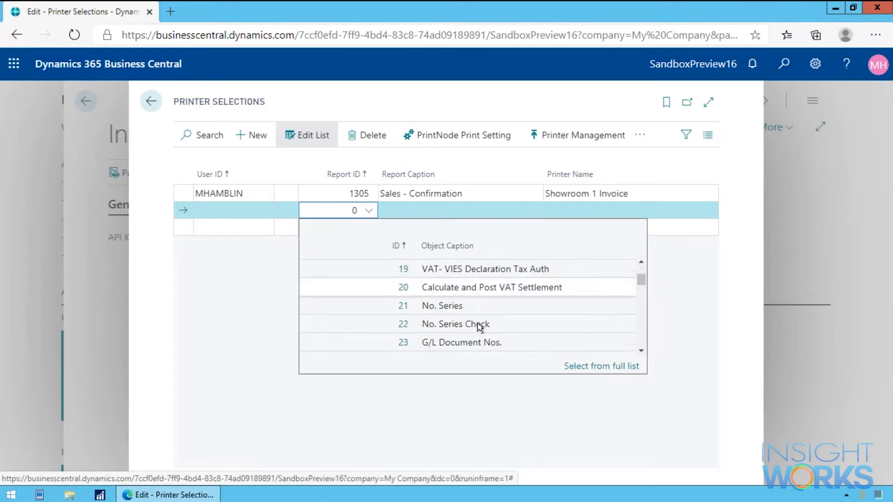
scroll(480, 327, down, 2)
click(367, 209)
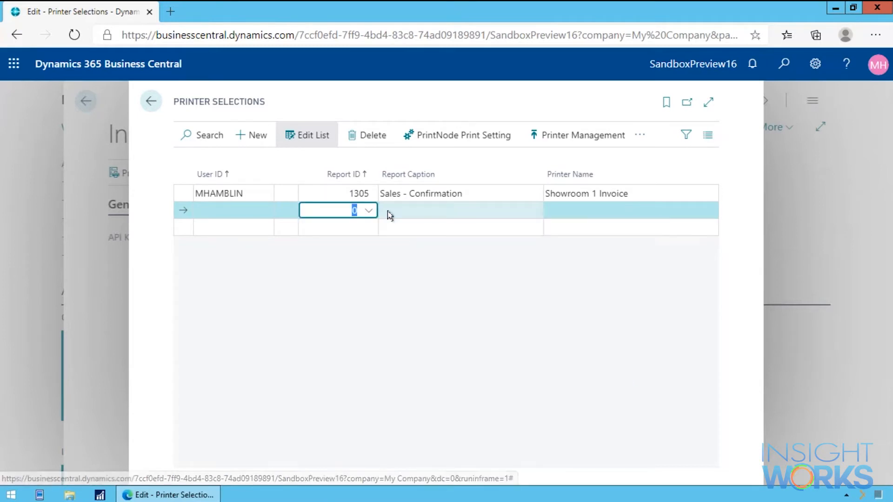
text(1)
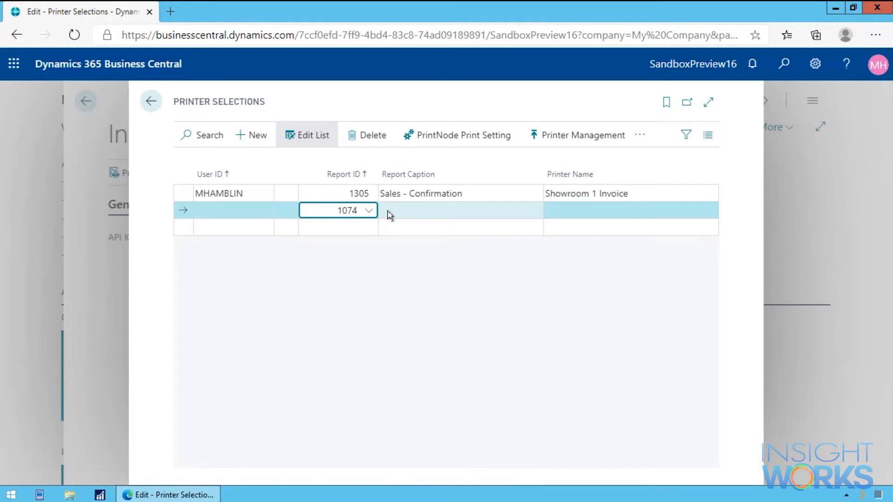
text(074)
key(Tab)
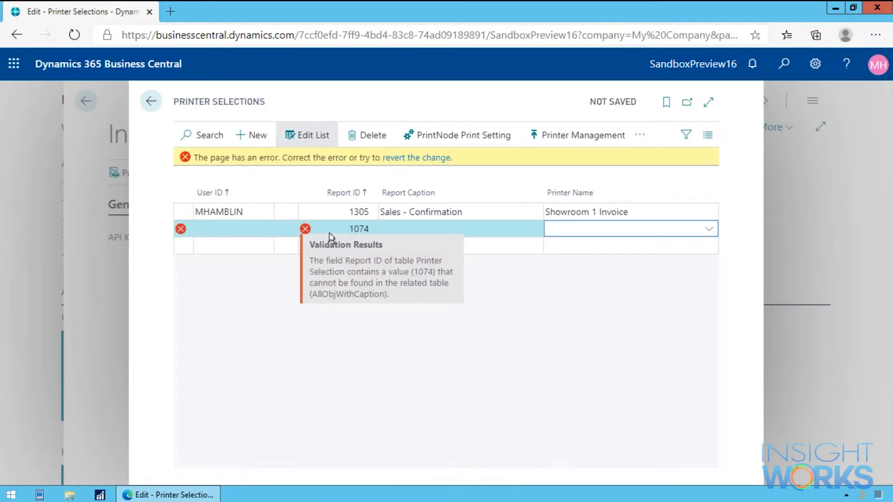
- Clear the invalid report ID 1074 and bring up the full list of report objects
click(333, 229)
key(Delete)
key(Tab)
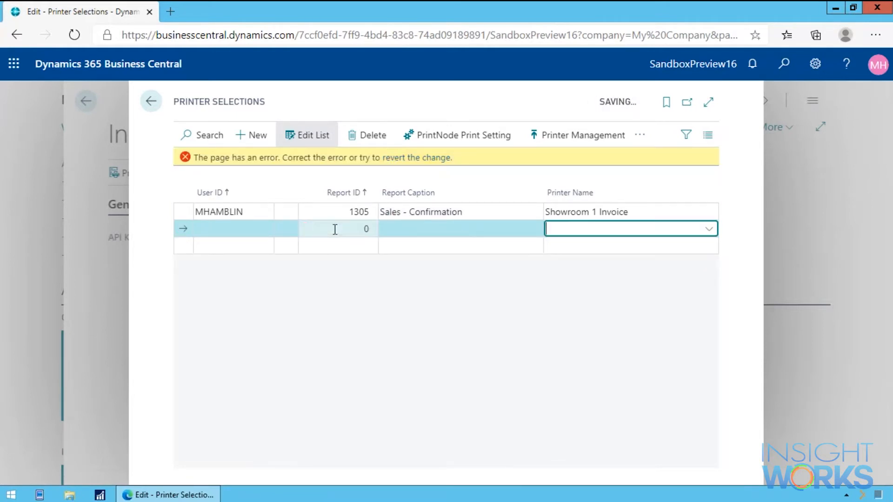
click(336, 230)
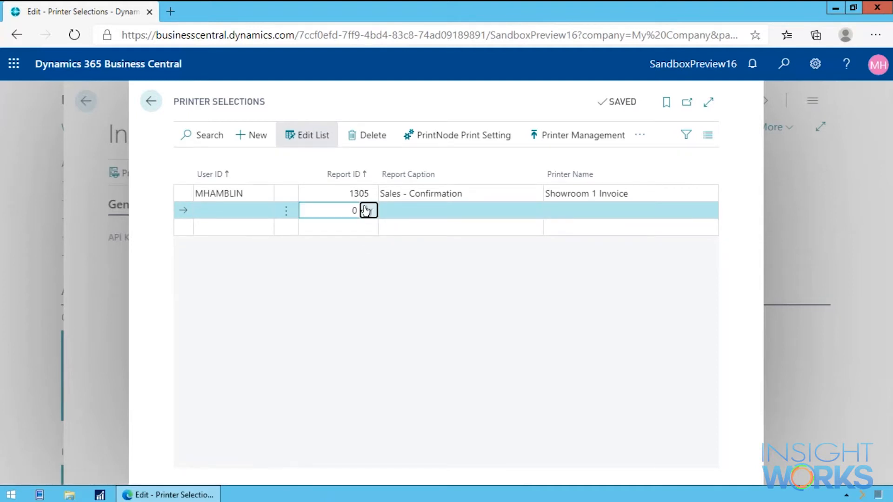
click(366, 210)
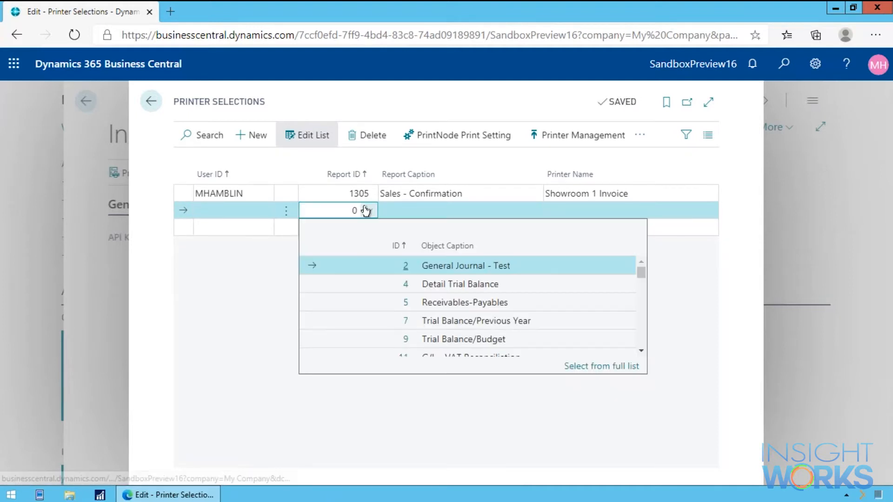
click(627, 371)
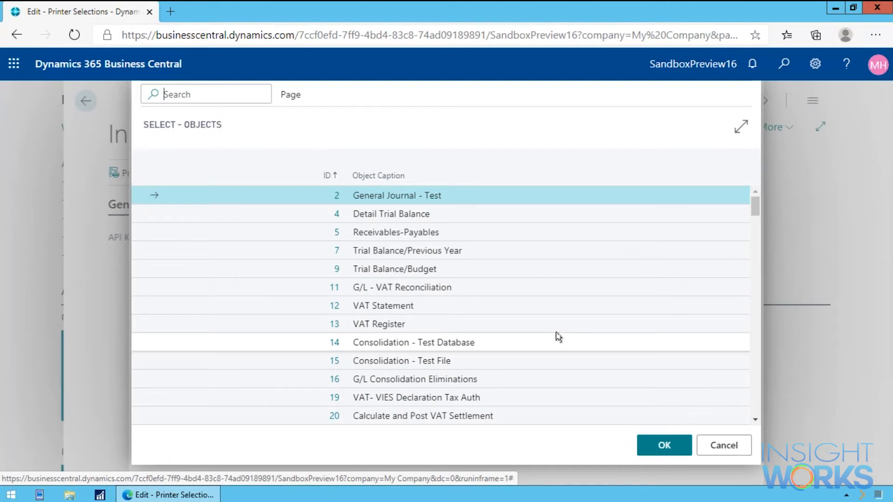
- Choose report 214 Pick Instruction, send it to Warehouse 1 Shipping, and save the row
text(pick)
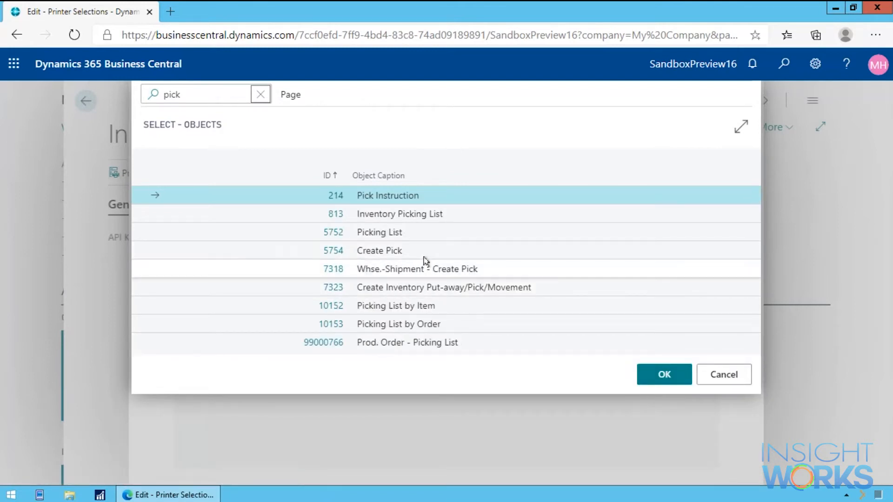
click(335, 196)
click(576, 214)
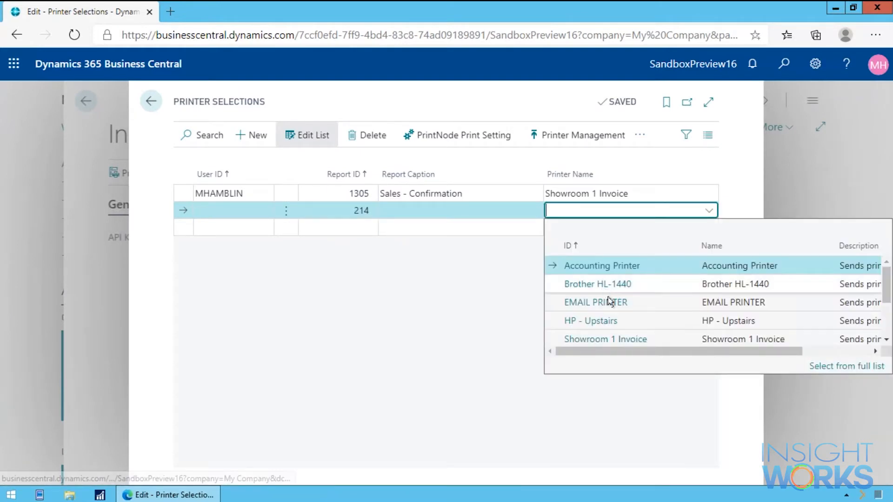
scroll(619, 303, down, 2)
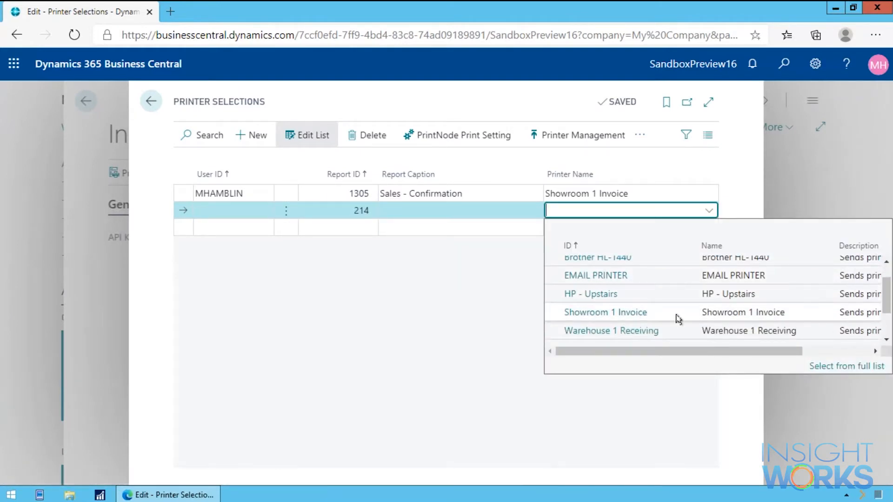
scroll(626, 307, down, 2)
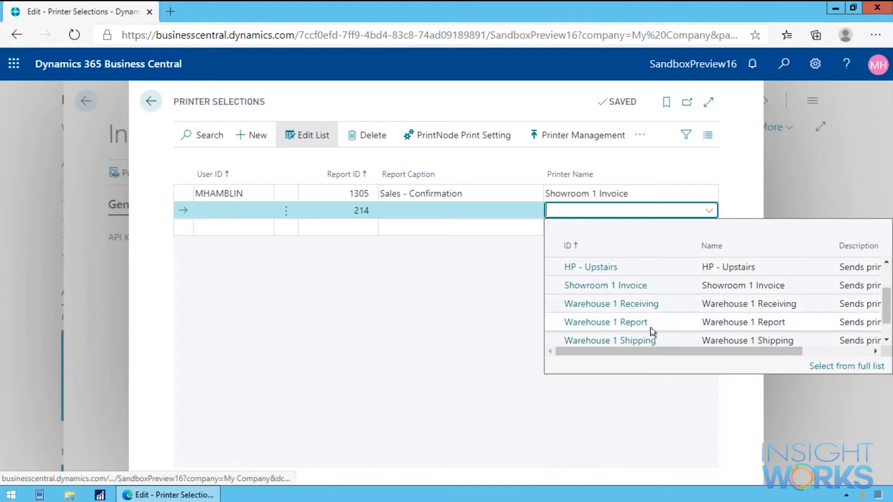
click(629, 342)
click(626, 235)
click(512, 309)
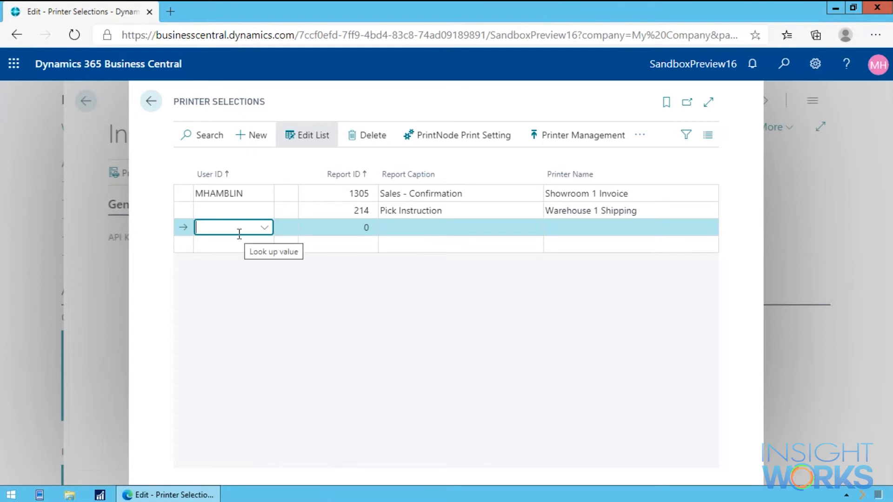
- Add a third selection for the current user with report 0 on Accounting Printer
text(mhamblin)
key(Tab)
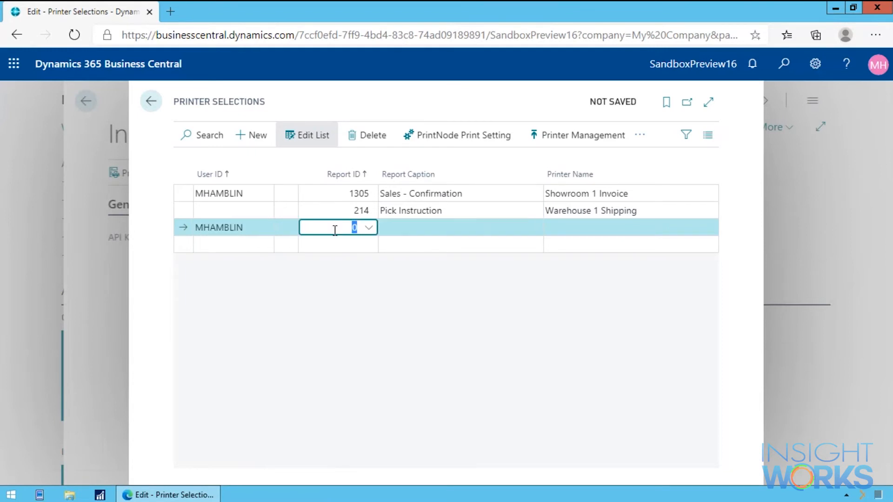
click(621, 227)
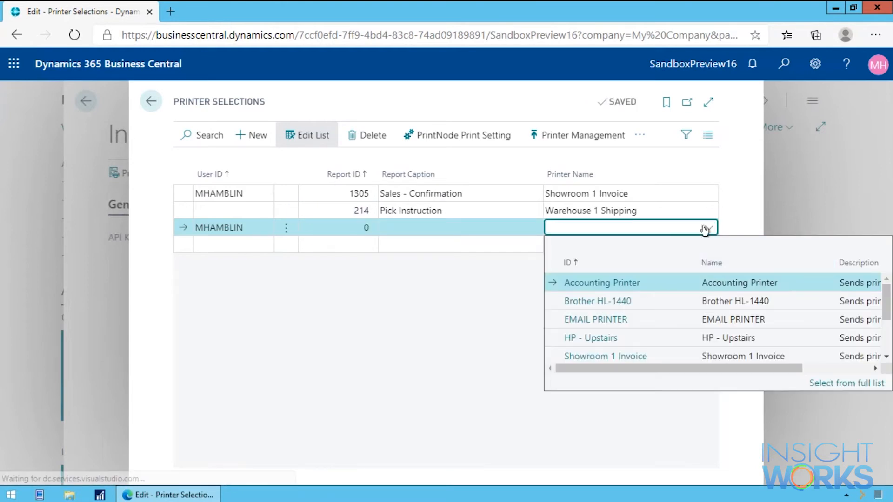
click(610, 284)
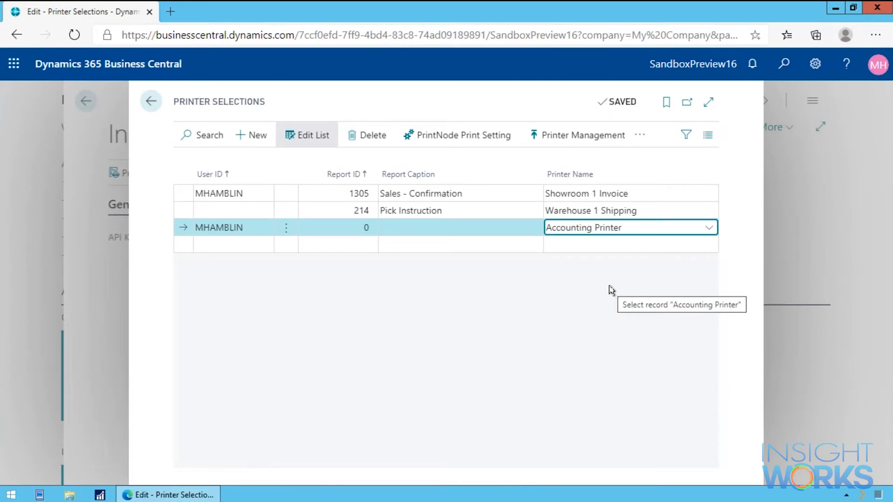
key(Up)
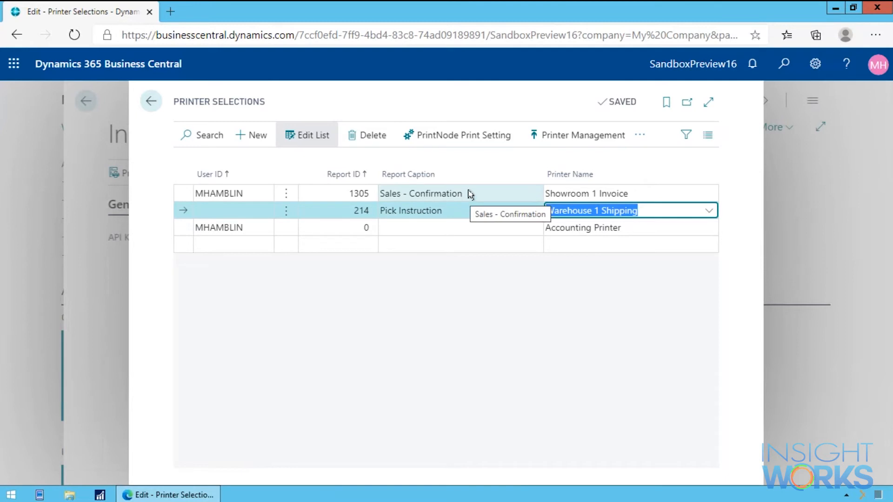
click(475, 142)
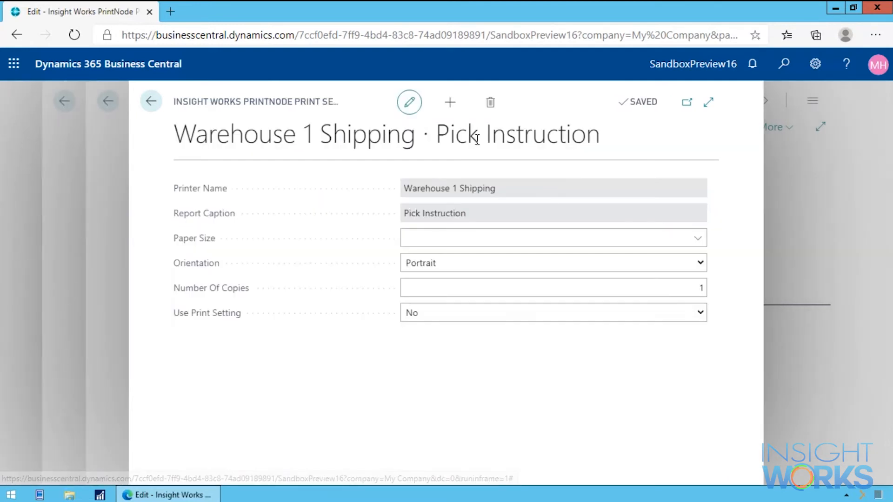
- Set the Pick Instruction print orientation to Landscape, leaving the paper size unchanged
click(575, 238)
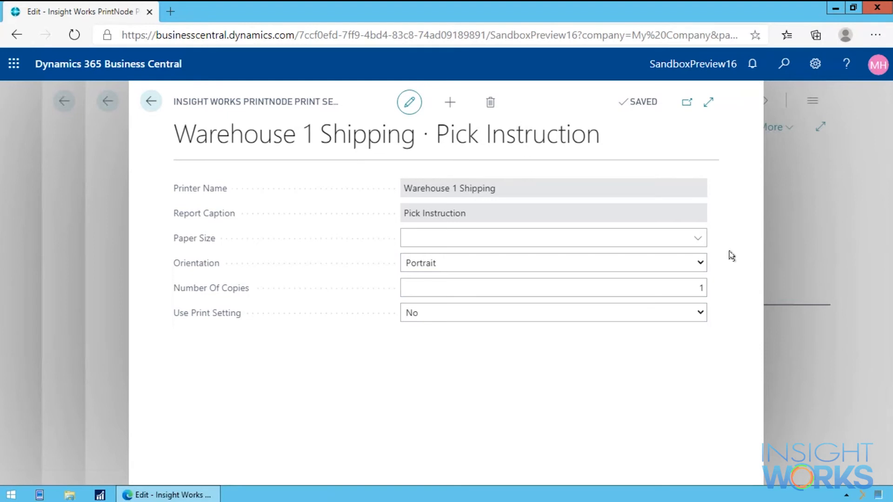
click(698, 238)
scroll(511, 325, down, 2)
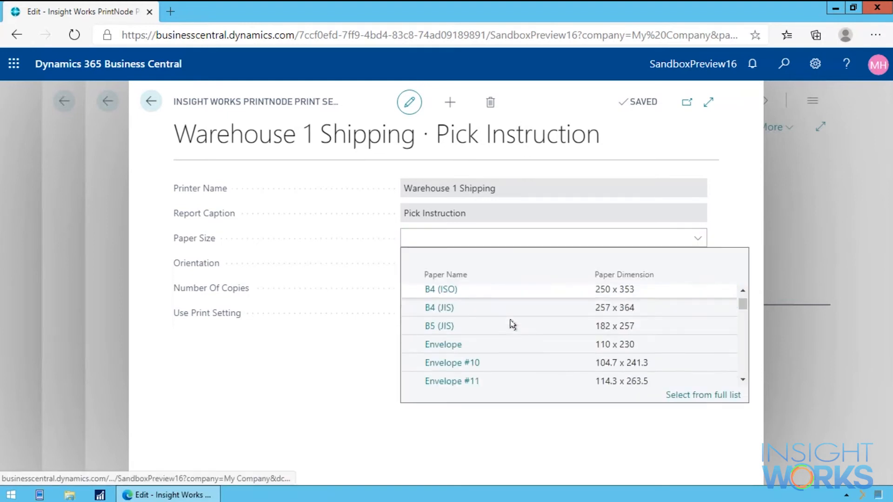
scroll(509, 326, up, 2)
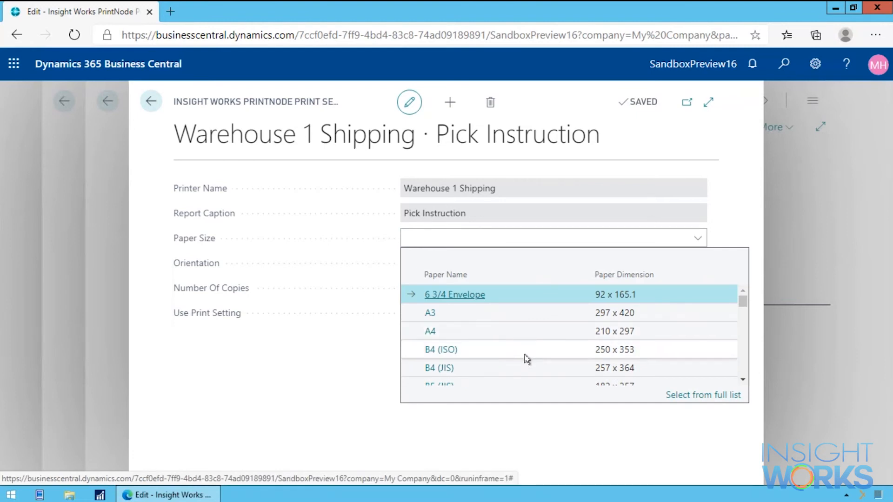
scroll(500, 330, down, 1)
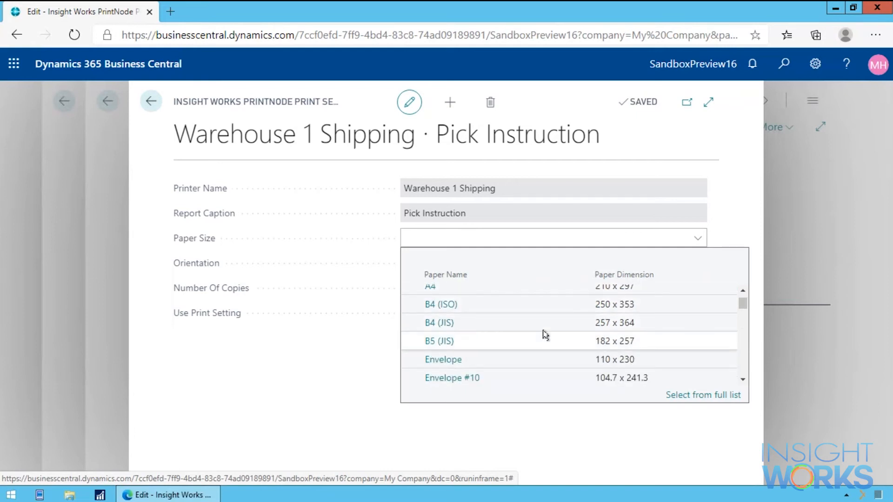
scroll(543, 333, up, 2)
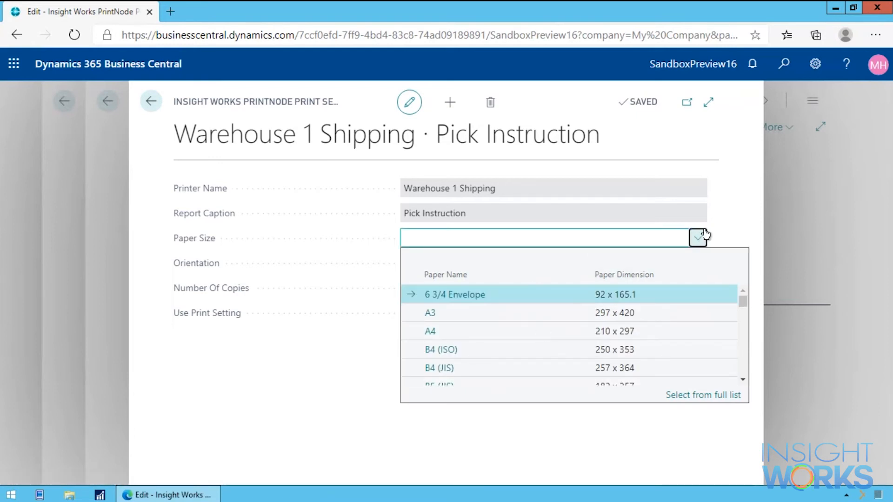
click(694, 237)
click(700, 267)
click(700, 264)
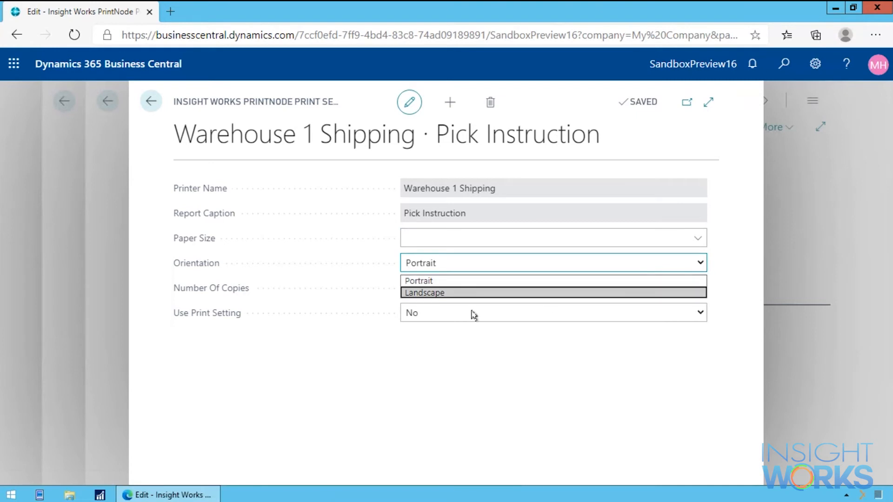
click(457, 293)
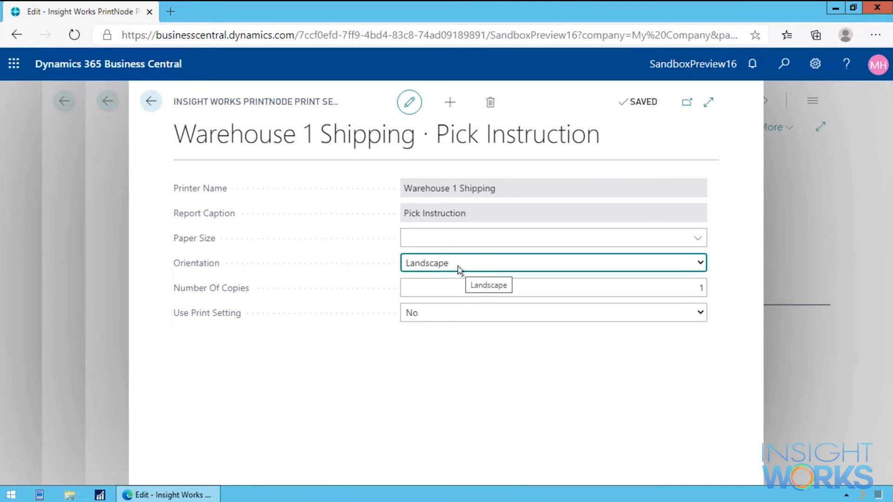
- Set Number Of Copies to 2 and Use Print Setting to Yes, then save and recheck
click(594, 284)
text(2)
key(Tab)
click(701, 315)
click(448, 341)
click(600, 288)
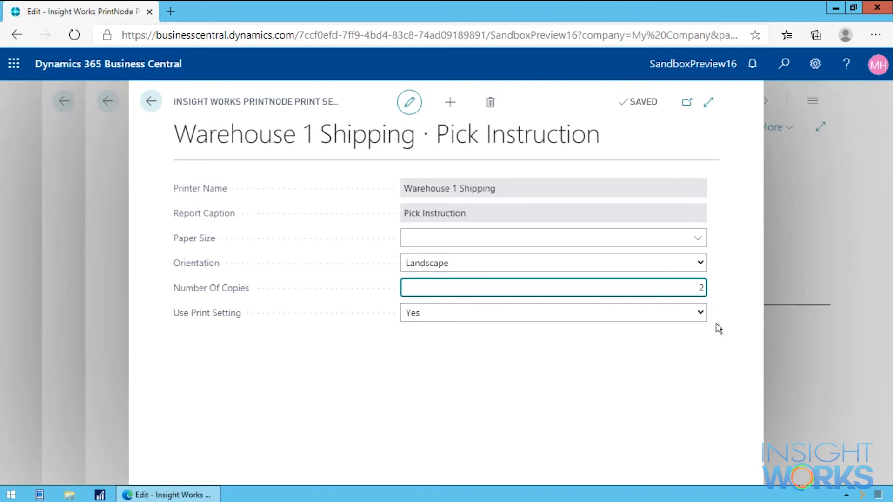
click(151, 101)
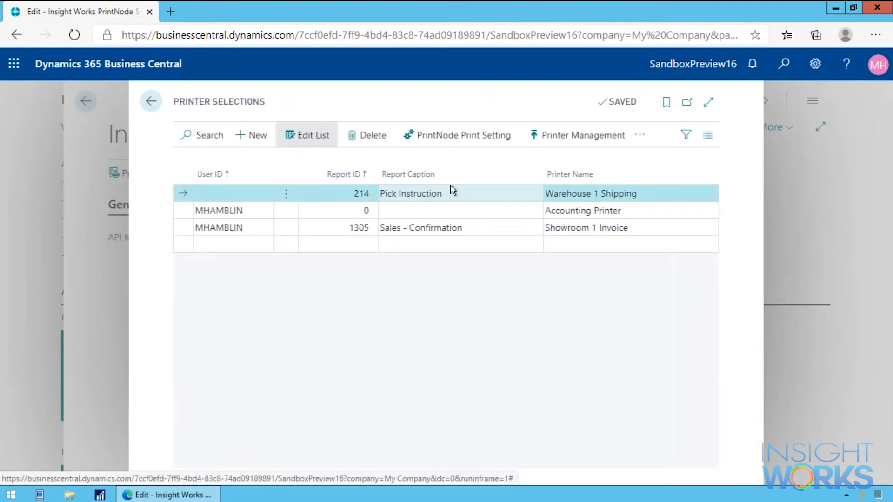
click(473, 136)
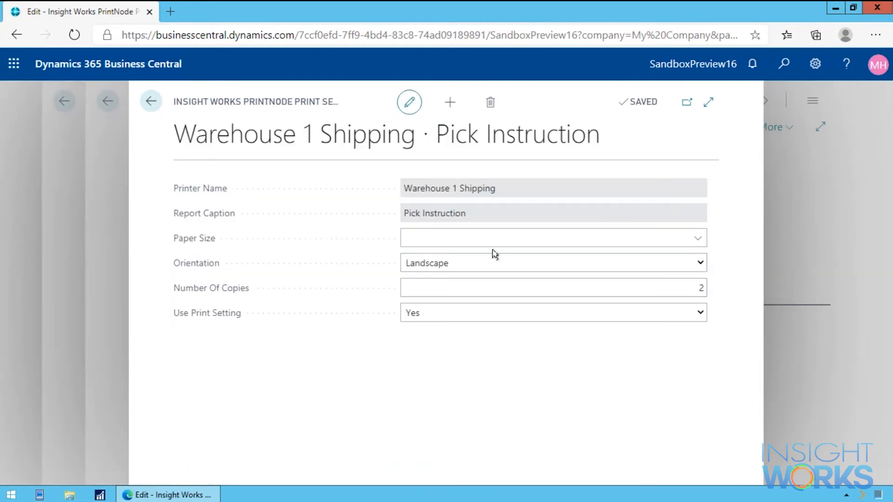
key(Escape)
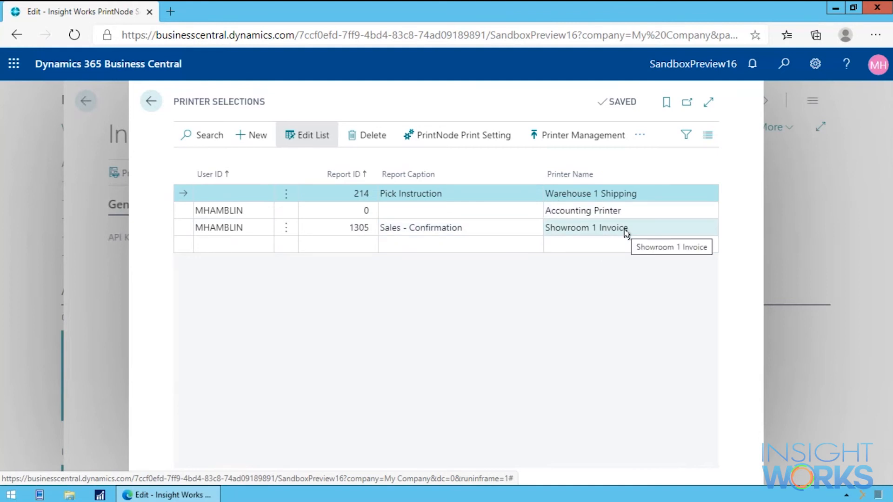
- Open Sales Orders via Tell Me and print the confirmation for the first sales order
key(alt+q)
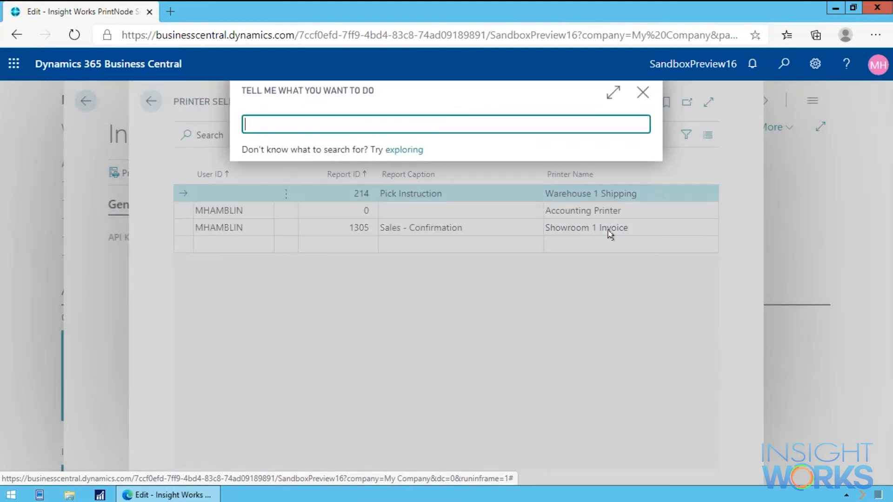
text(sale orde)
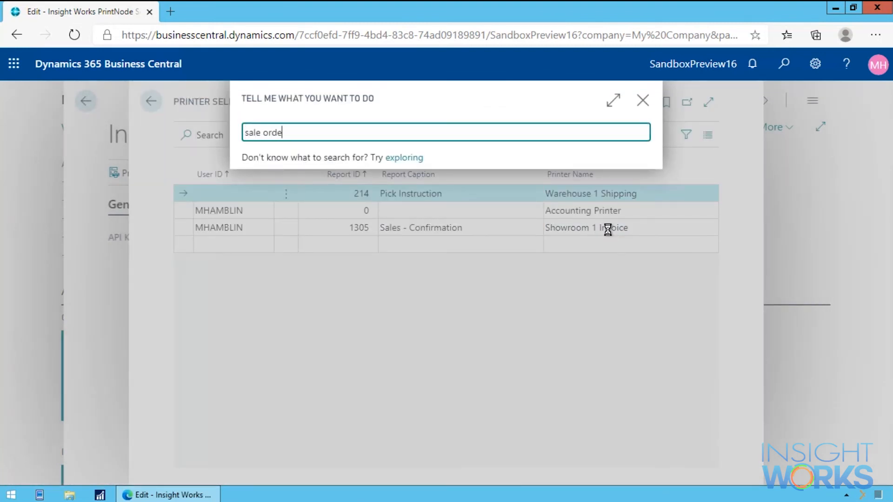
key(Down)
key(Down)
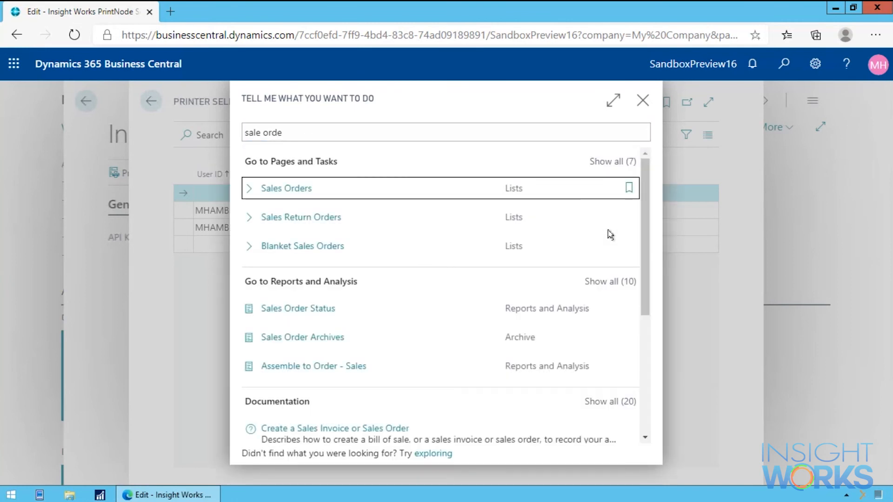
key(Return)
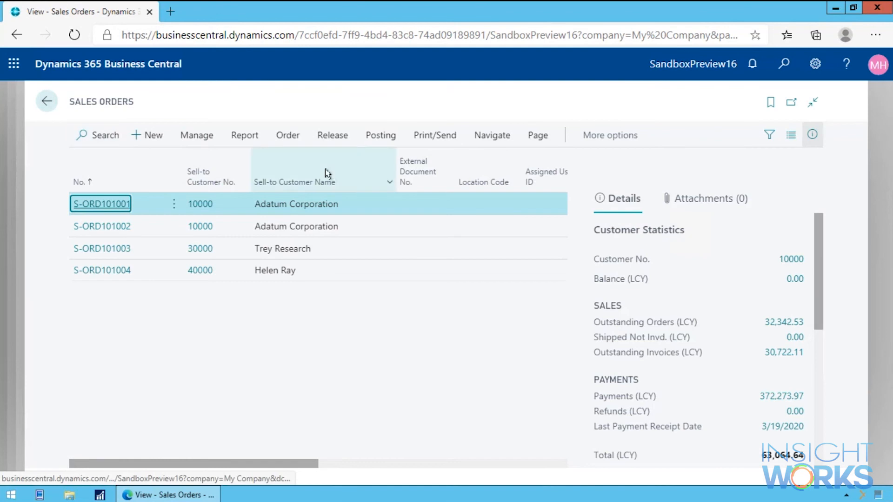
click(437, 137)
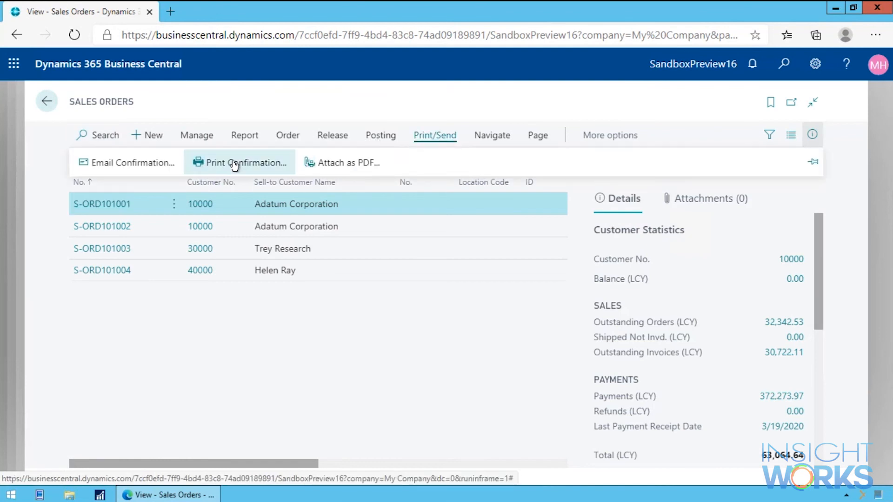
click(240, 163)
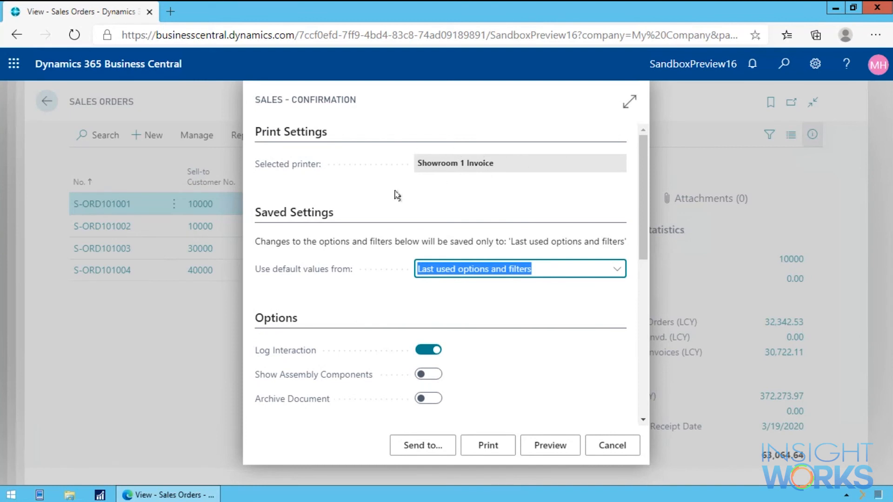
- Collapse Saved Settings, cancel the Sales - Confirmation request, and close Sales Orders and Printer Selections
click(312, 215)
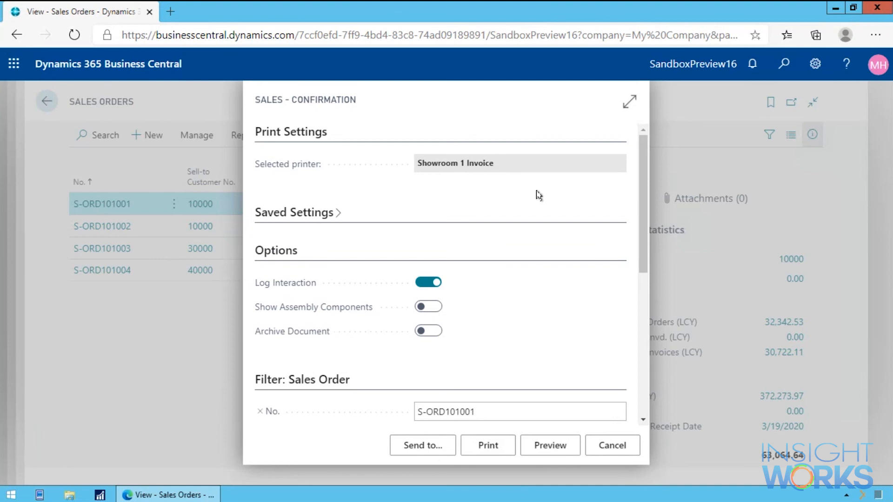
key(Escape)
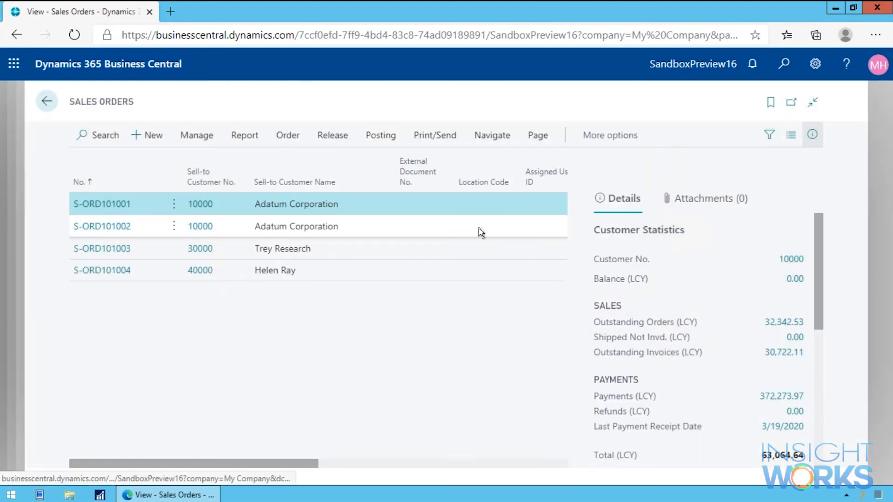
key(Escape)
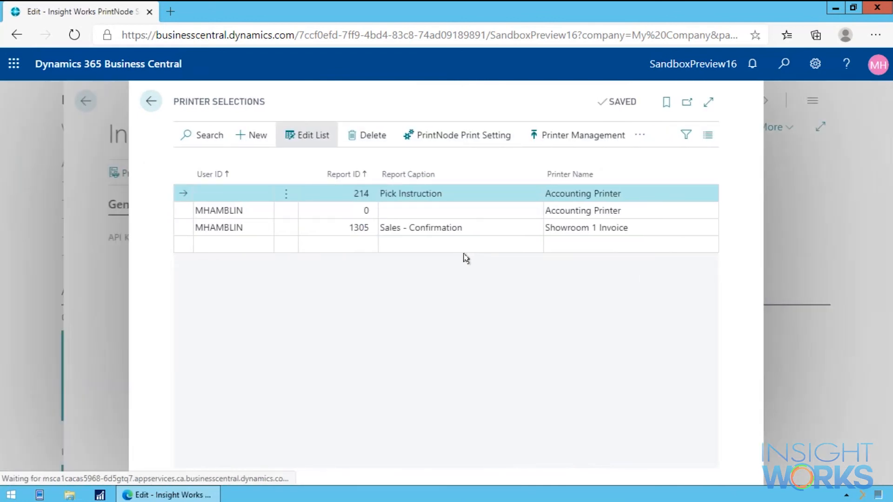
key(Escape)
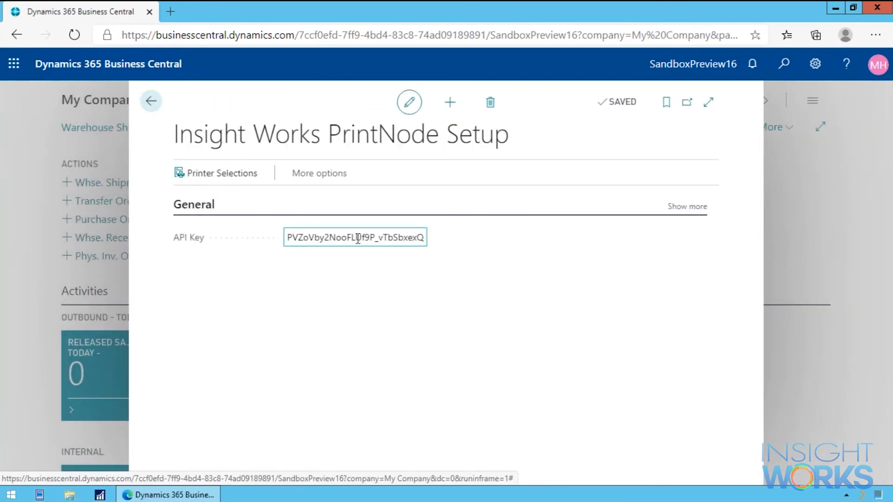